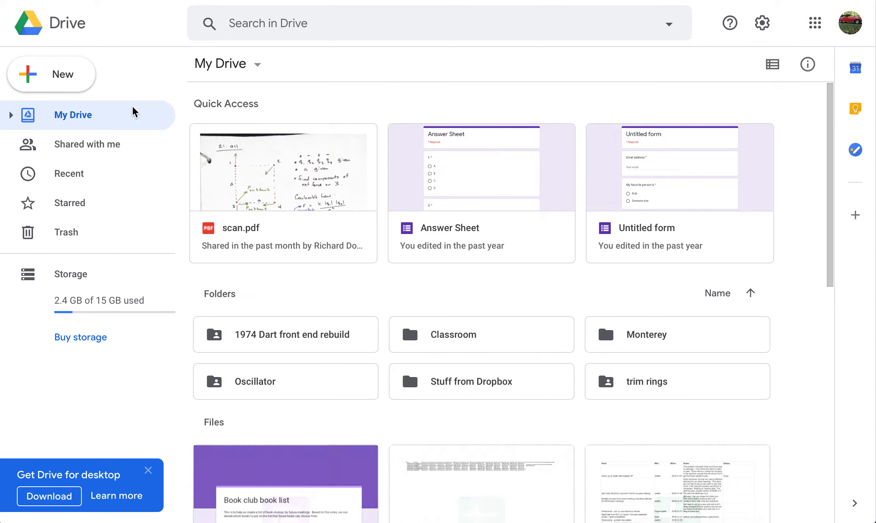
Step: Create a new blank Google Forms form from Drive
left_click(63, 77)
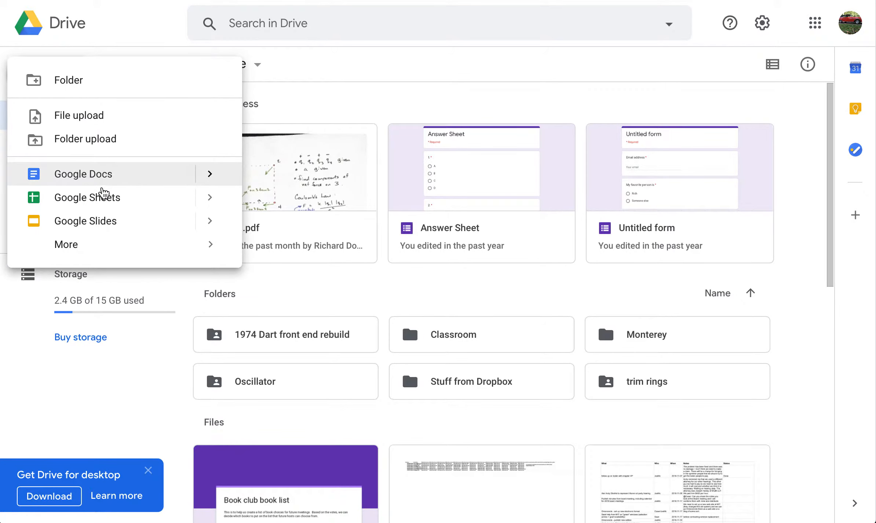
mouse_move(98, 250)
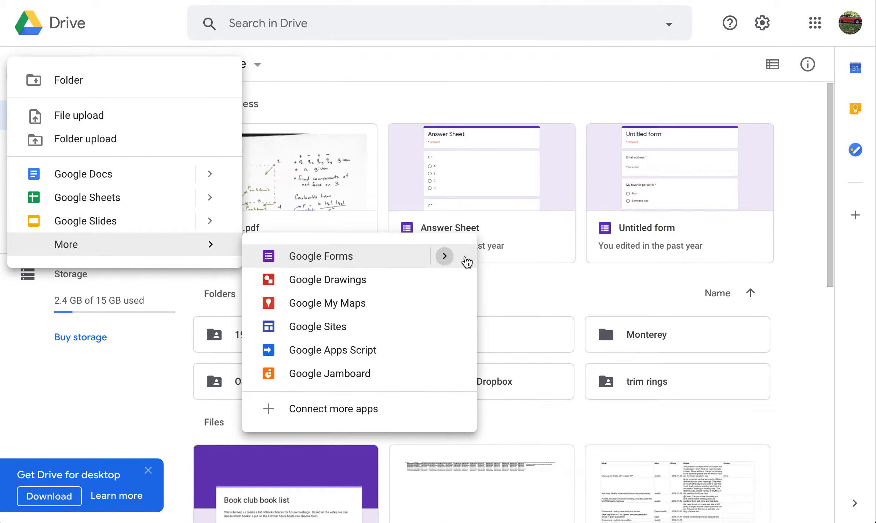
mouse_move(465, 262)
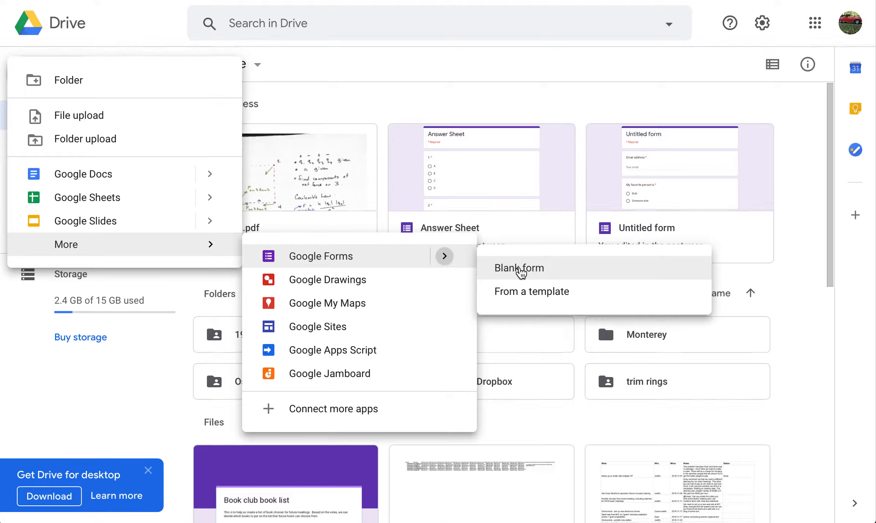
left_click(520, 273)
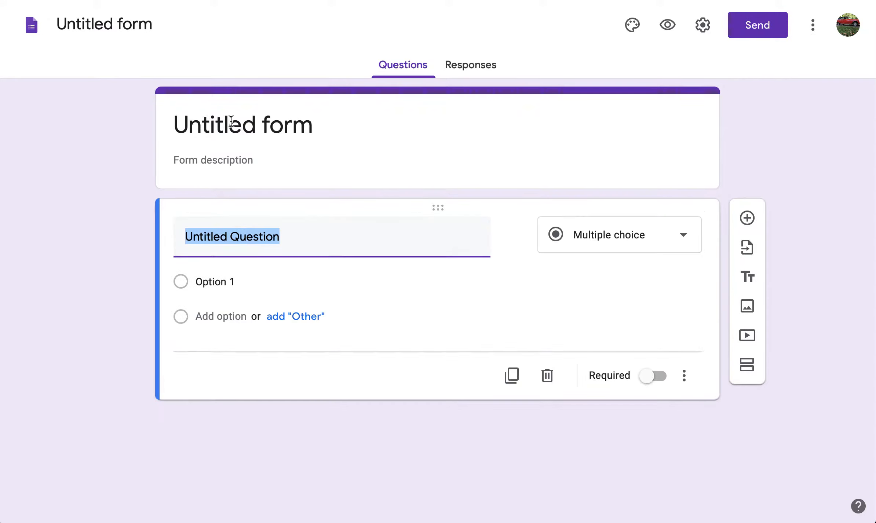
Step: Title the form "Vote" and enter "Vote here." as its description
left_click(231, 122)
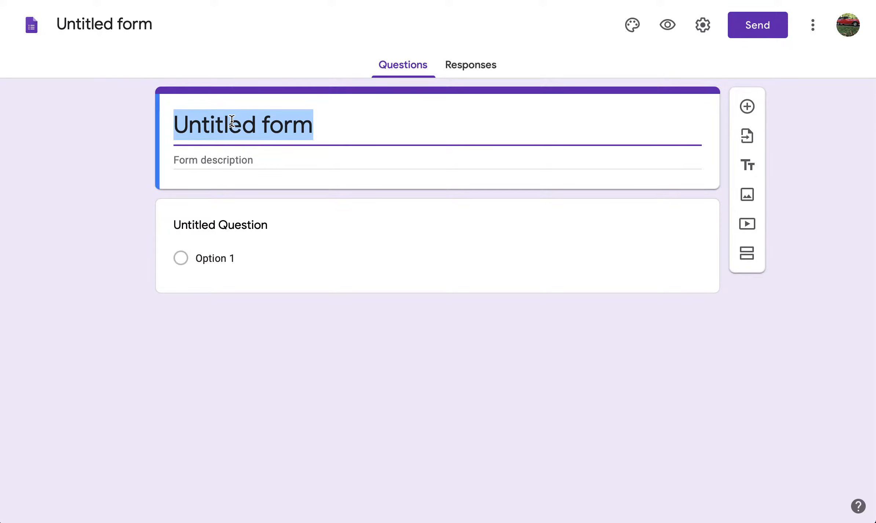
type("Vote")
left_click(270, 160)
type("Vote h")
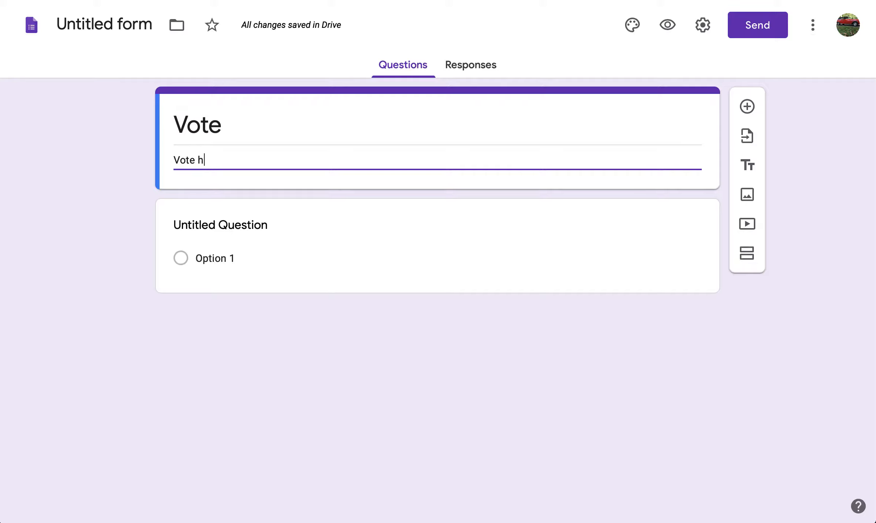
type("ere.")
Step: Fill in the first question as a required "Who should win?" with the options "Me" and "Somebody else"
left_click(243, 228)
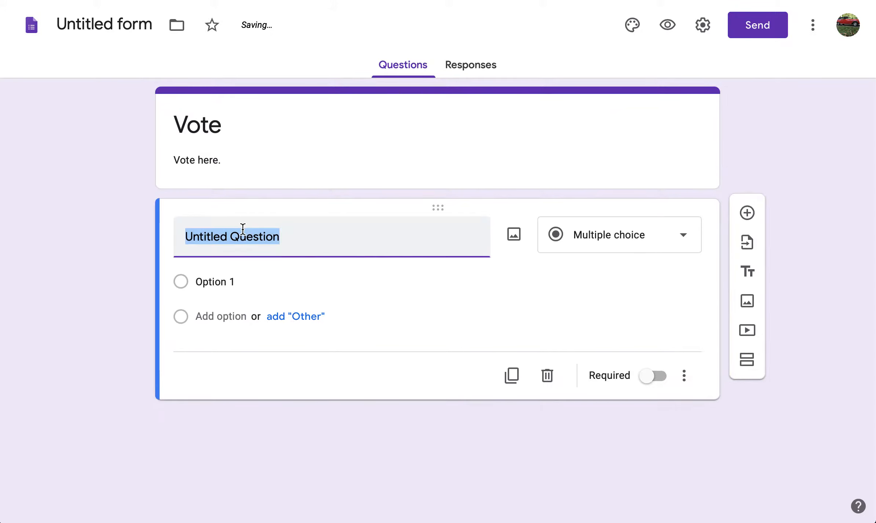
type("Who should win?")
left_click(220, 281)
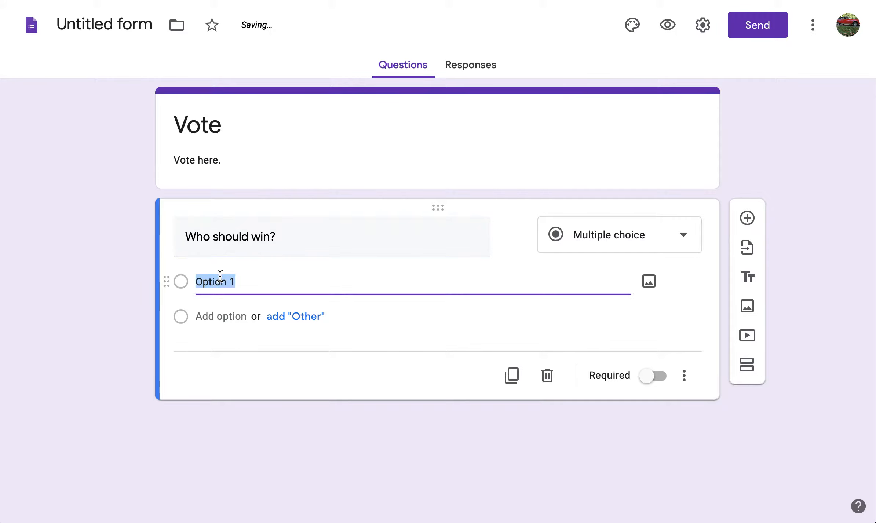
type("Me")
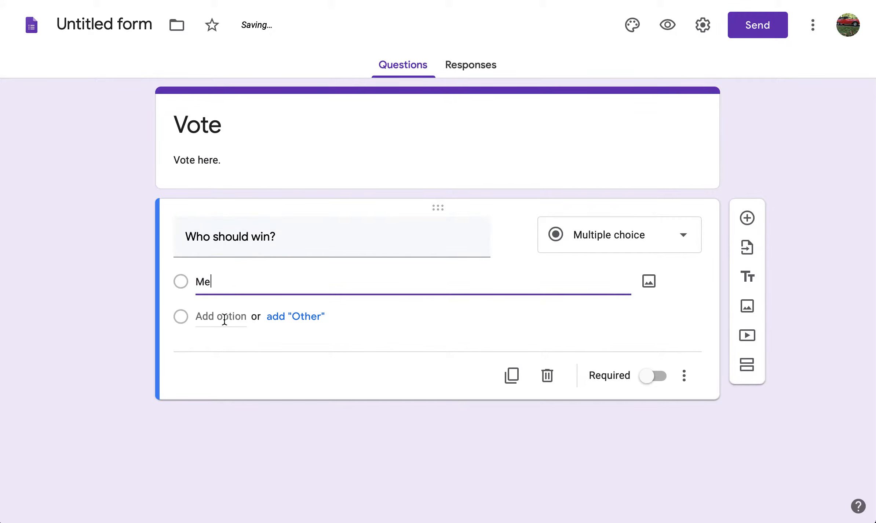
left_click(224, 317)
type("Some")
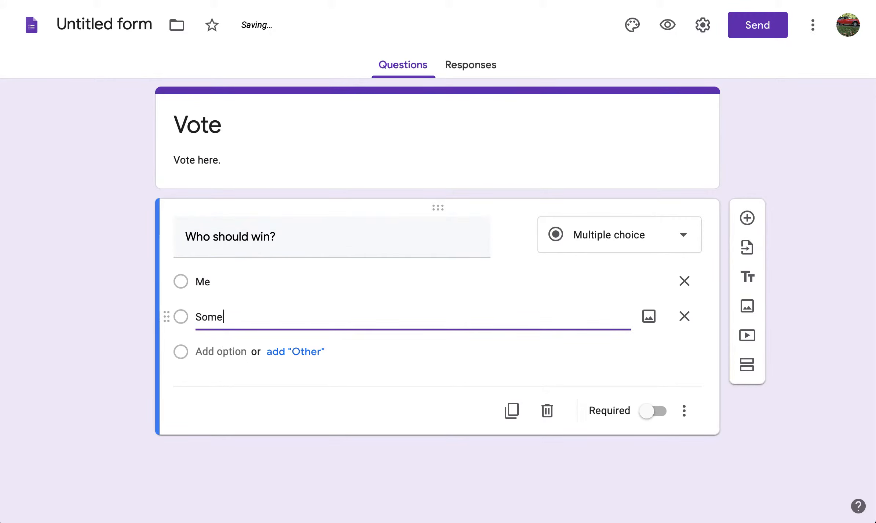
type("body else")
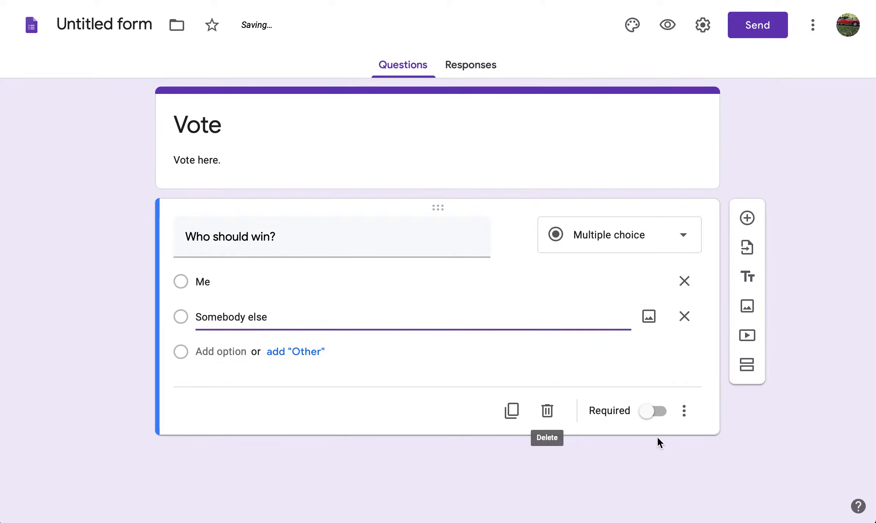
left_click(655, 412)
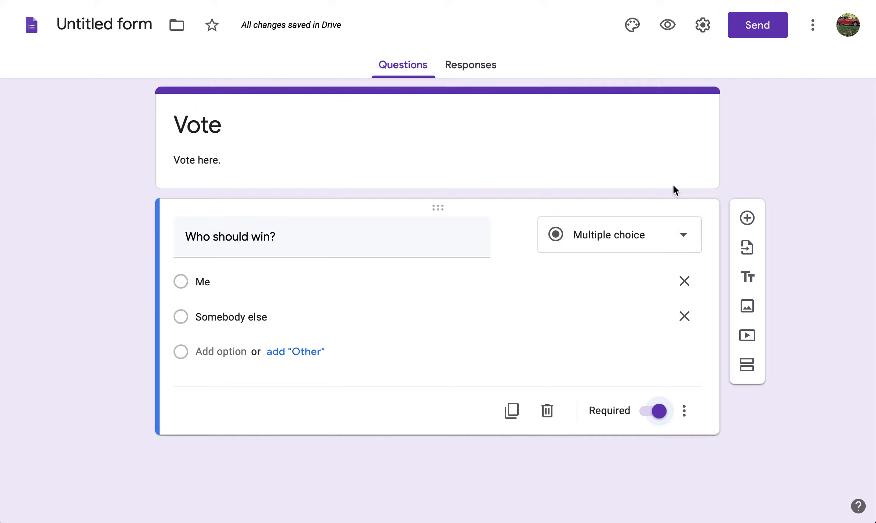
Step: Enable collecting email addresses in the form's general settings, leave responses unlimited, and save
left_click(703, 25)
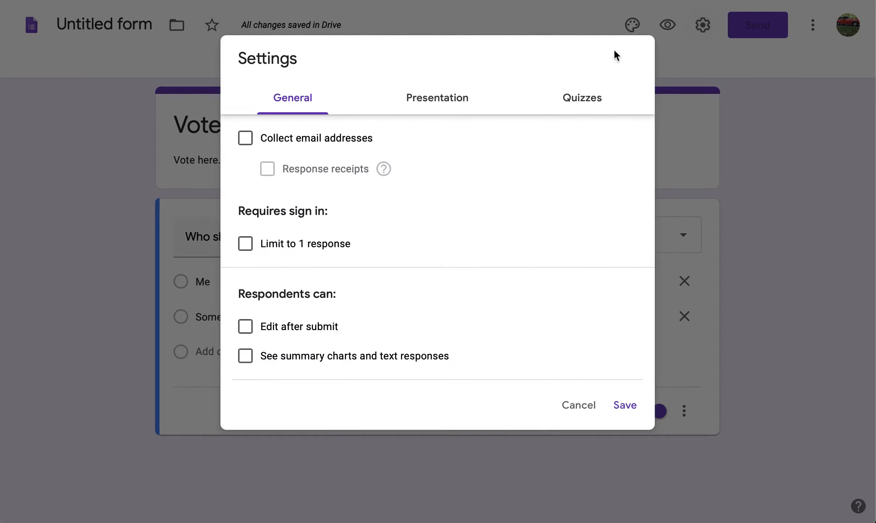
left_click(247, 143)
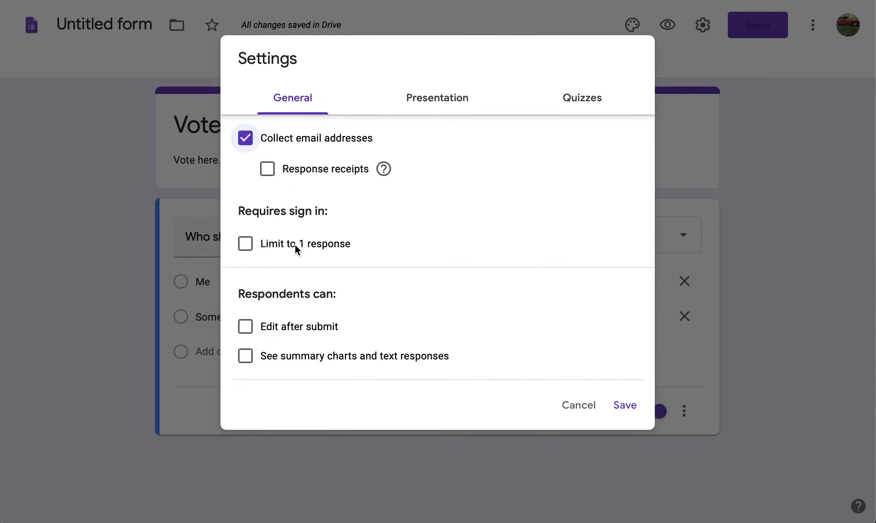
left_click(249, 245)
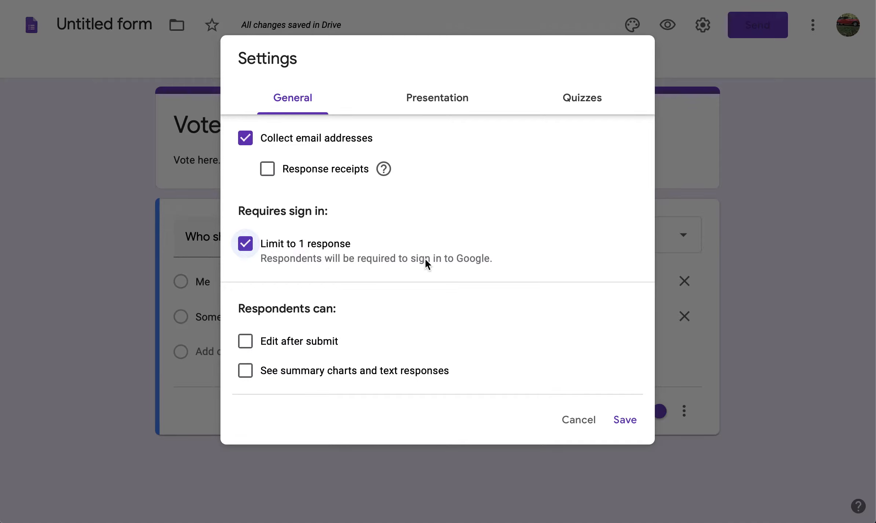
left_click(251, 246)
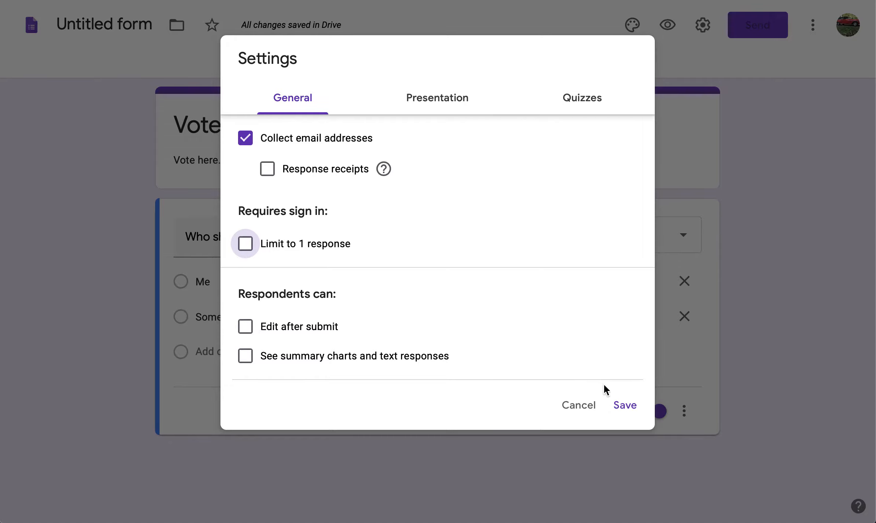
left_click(627, 407)
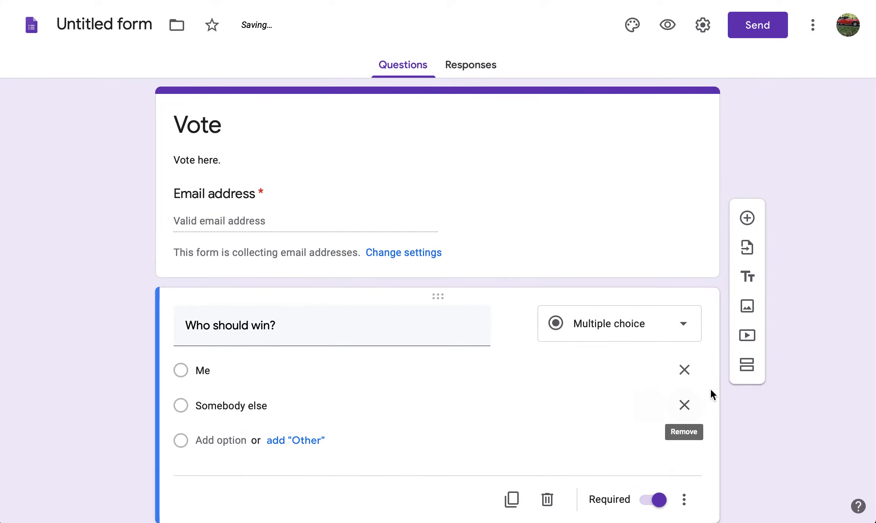
Step: Add a second, blank multiple-choice question below "Who should win?"
scroll(774, 383, "down", 1)
scroll(778, 385, "down", 2)
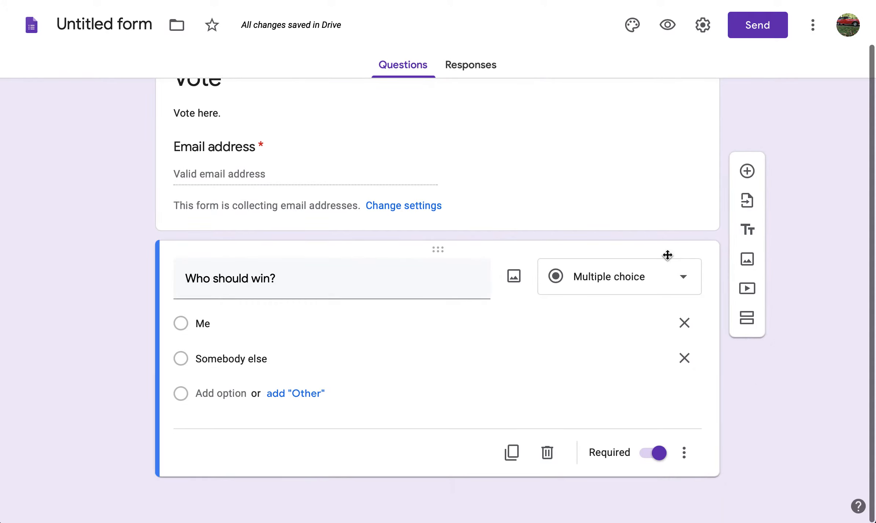
left_click(748, 172)
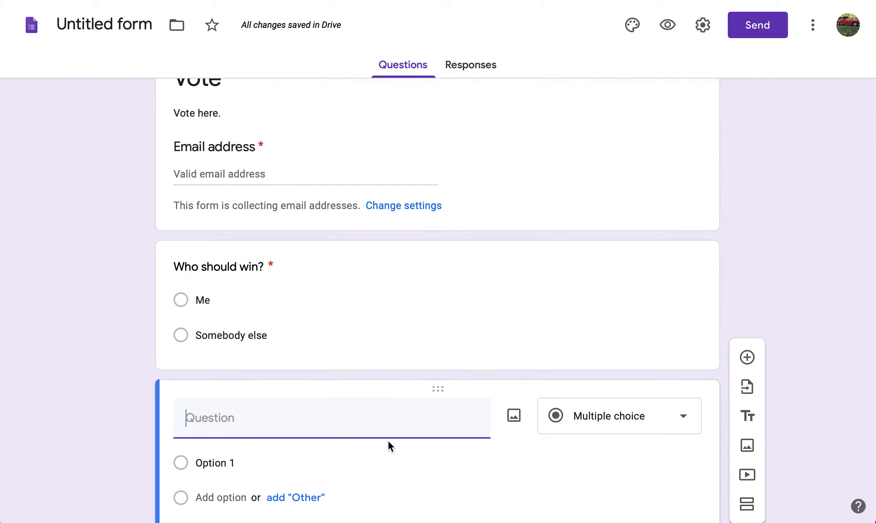
scroll(388, 440, "down", 3)
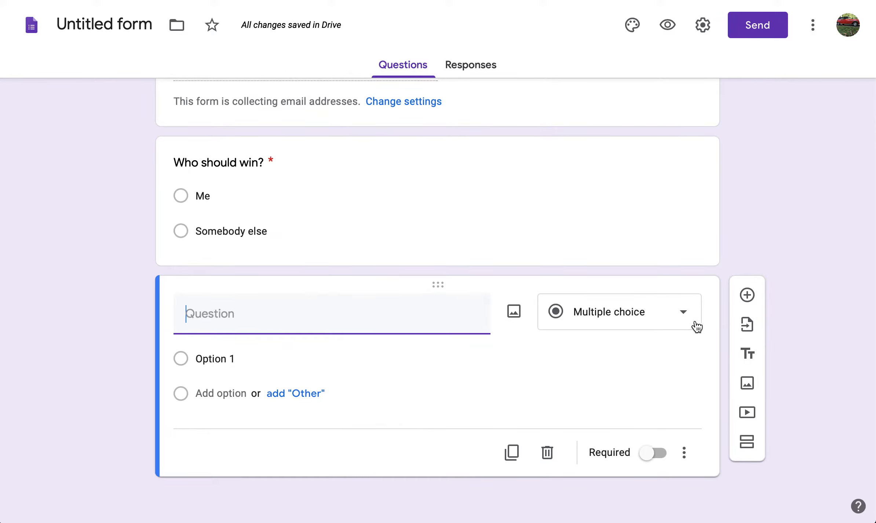
Step: Preview the form as respondents see it and return to editing
scroll(790, 294, "up", 1)
scroll(790, 294, "up", 4)
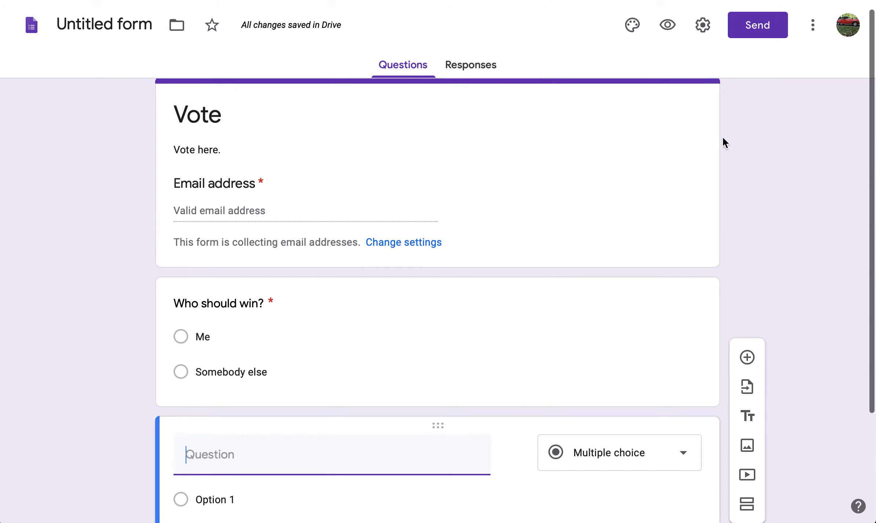
left_click(669, 29)
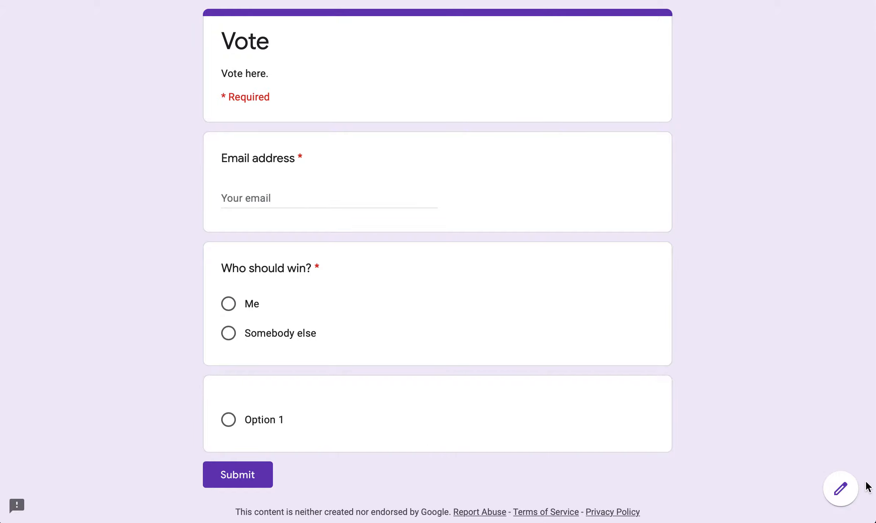
left_click(843, 489)
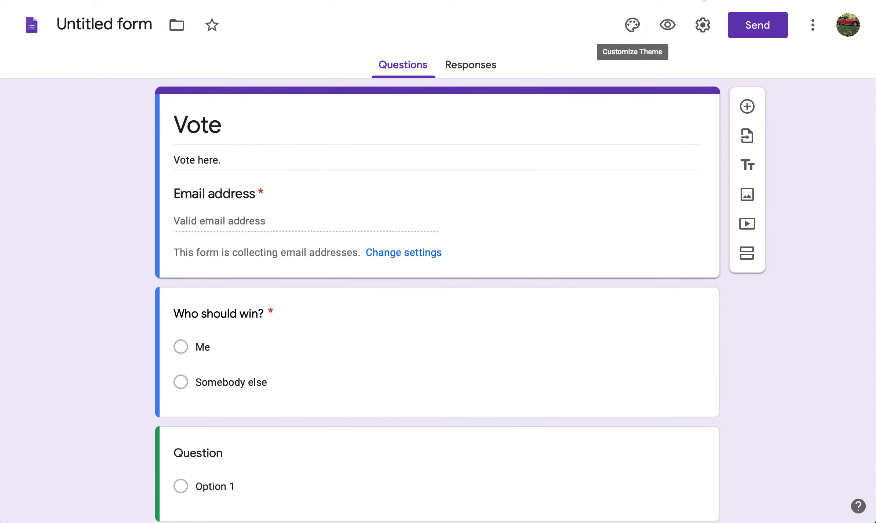
Step: Copy a shortened link for sending the form, and close the sending options
left_click(756, 25)
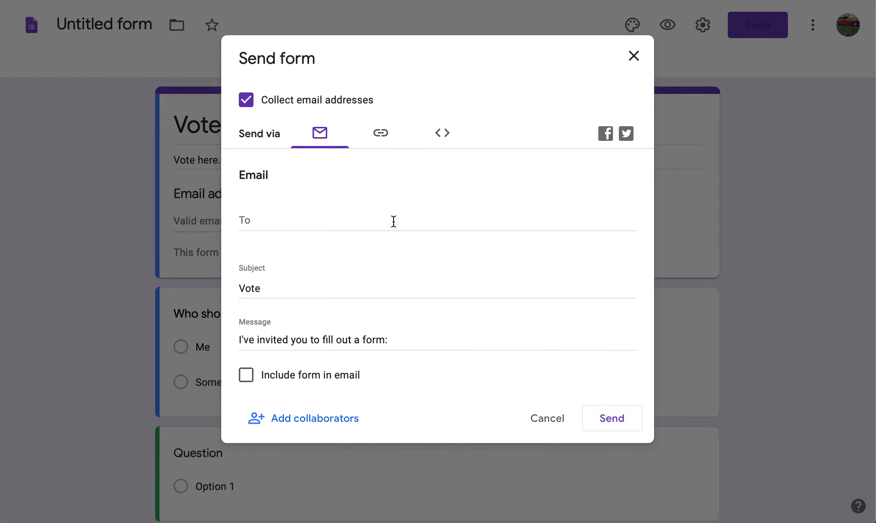
left_click(381, 137)
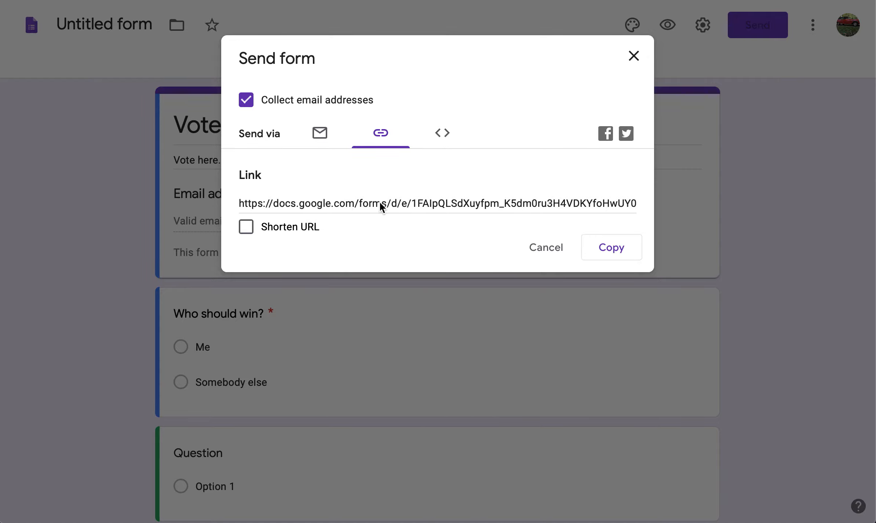
left_click(246, 228)
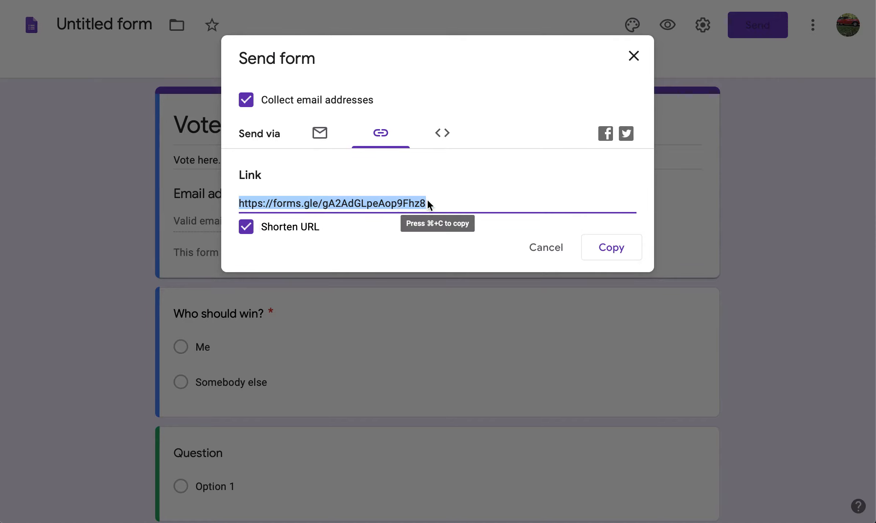
left_click(609, 246)
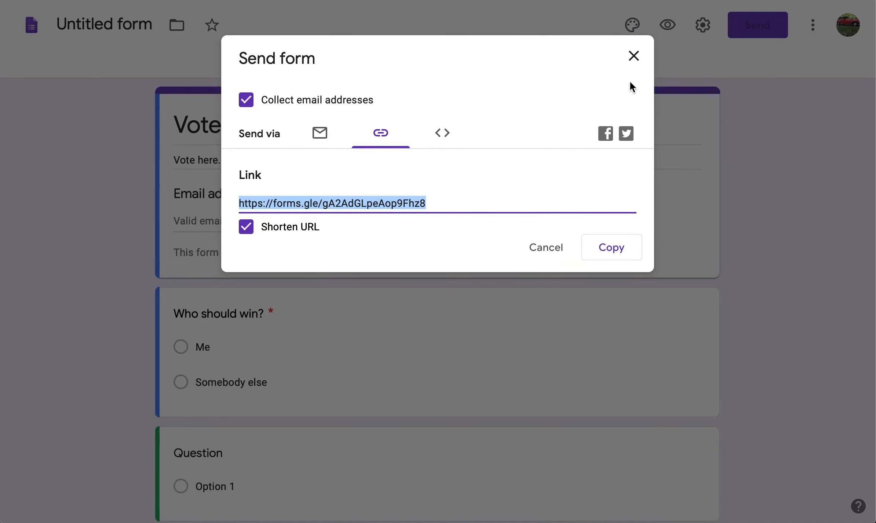
left_click(634, 57)
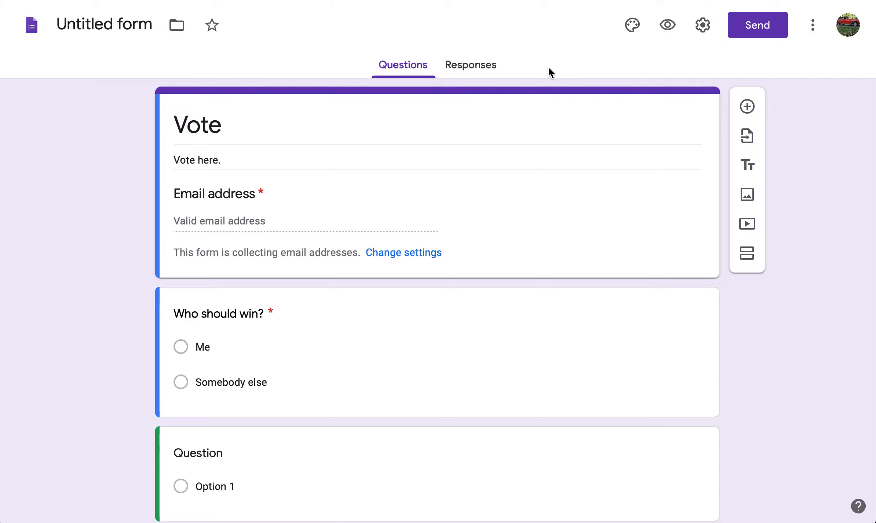
Step: Link the form's responses to a new spreadsheet named "Untitled form (Responses)" and open it, dismissing the edit history tip
left_click(471, 65)
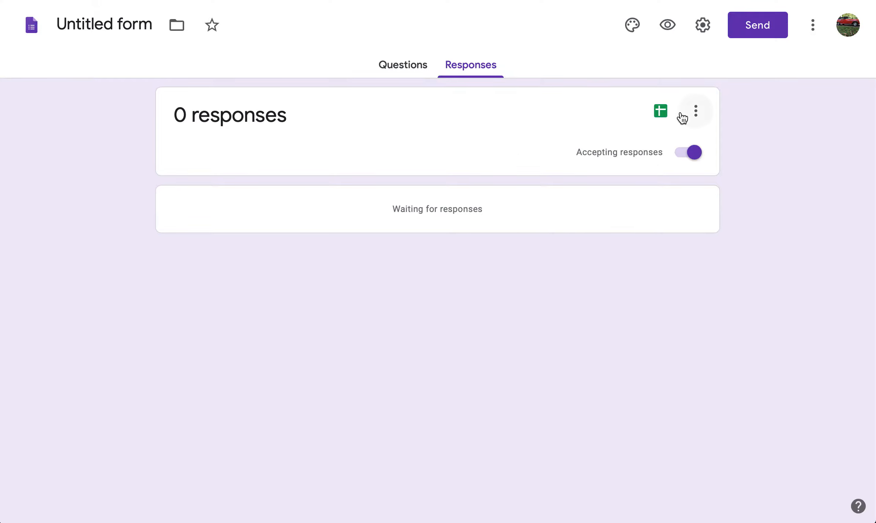
left_click(663, 112)
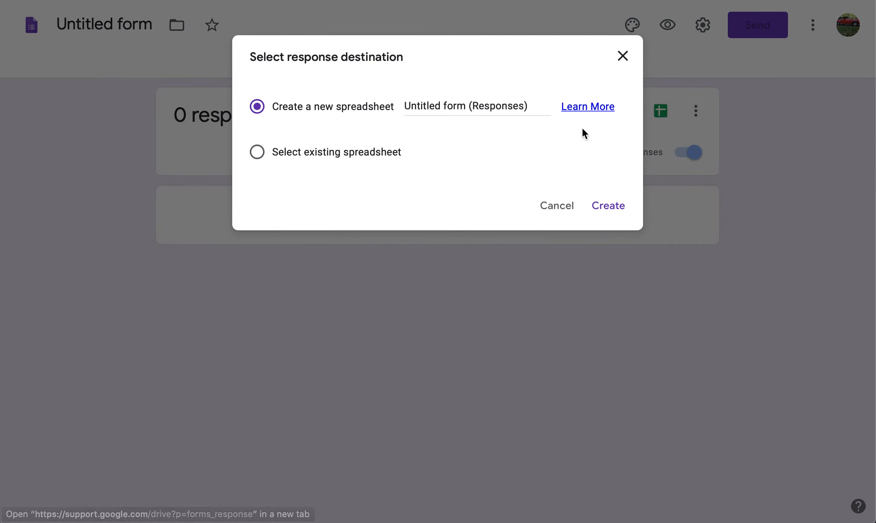
left_click(608, 208)
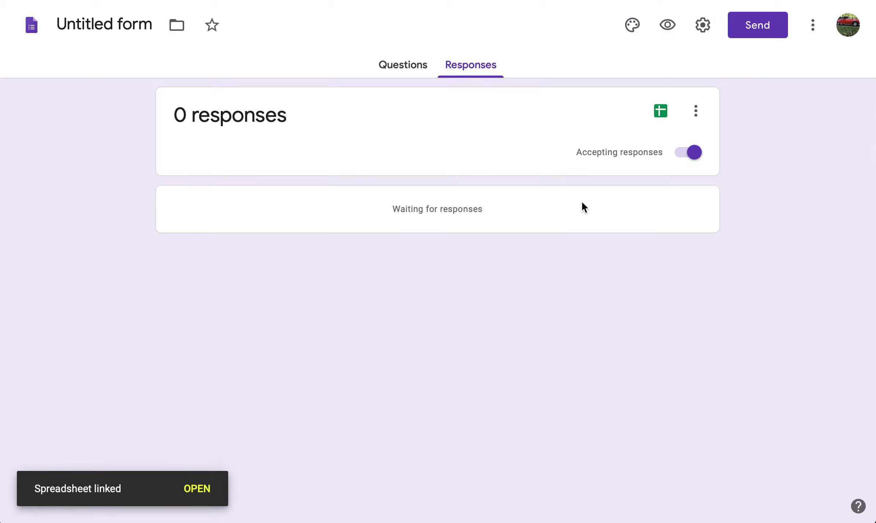
left_click(208, 489)
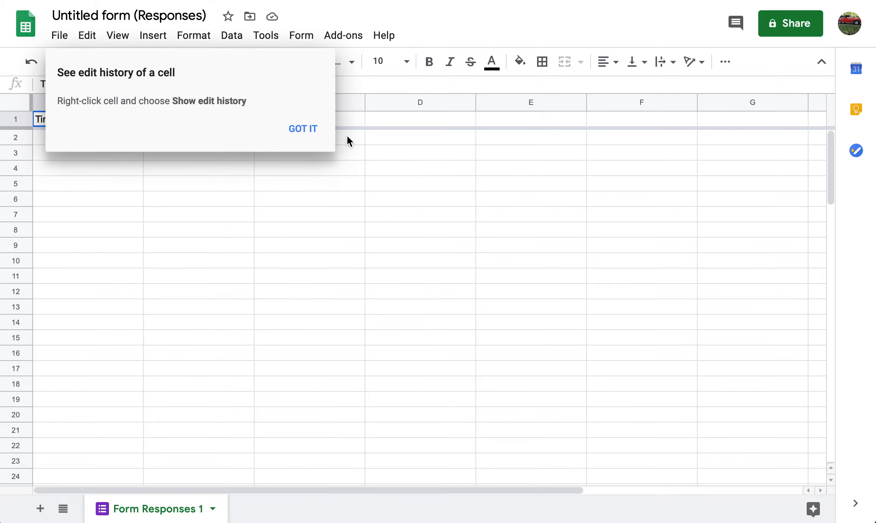
left_click(304, 130)
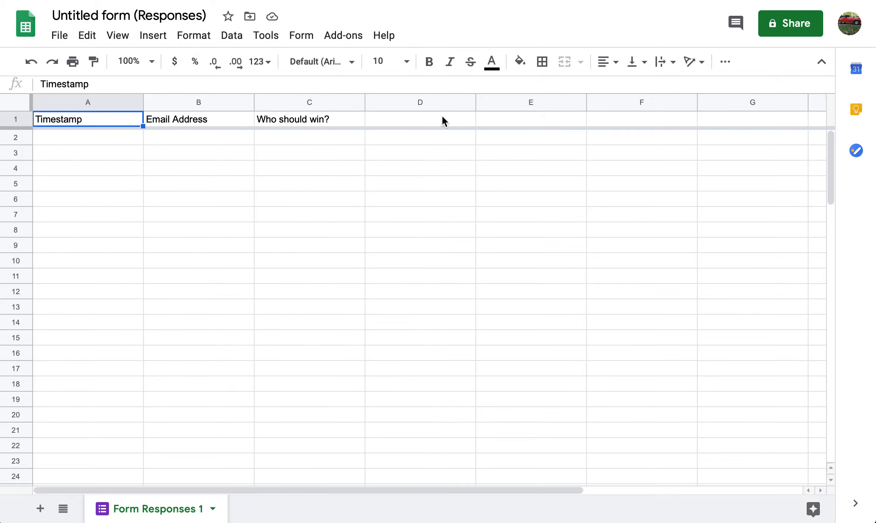